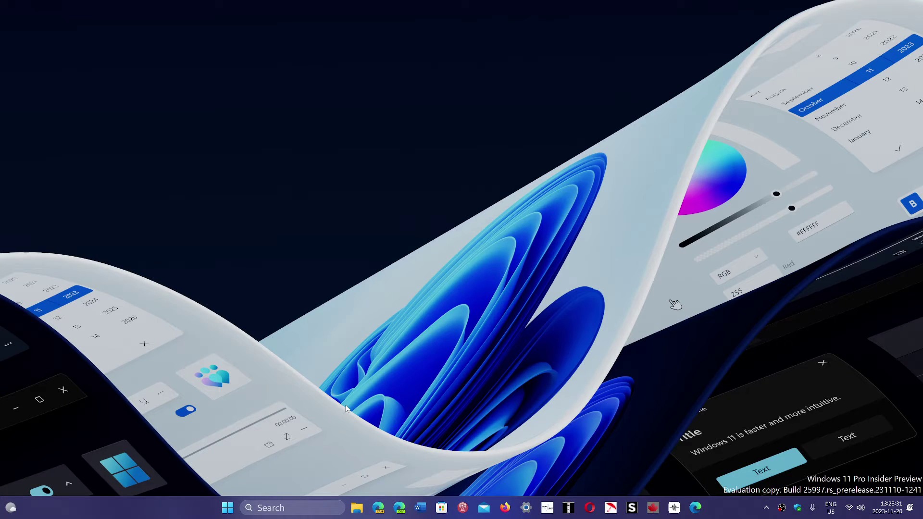
Step: Open the Windows 11 search panel from the taskbar
click(285, 507)
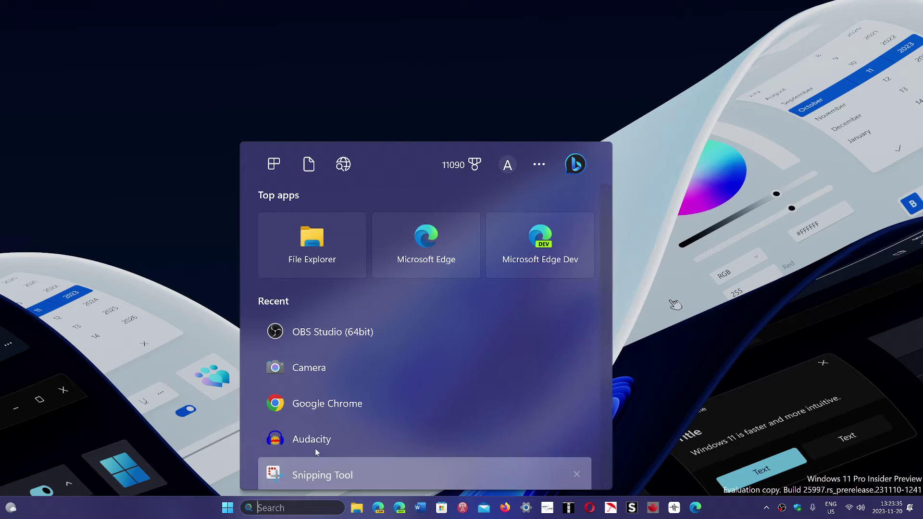
Step: Launch Google Chrome from Recent apps, opening the meteo.gc.ca weather page
click(377, 416)
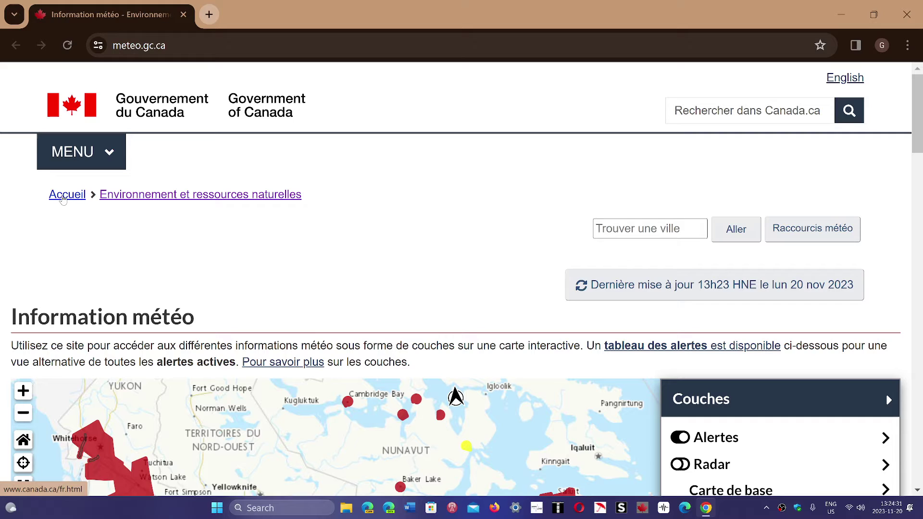
Step: Follow the 'Accueil' breadcrumb to the French Canada.ca homepage
click(64, 195)
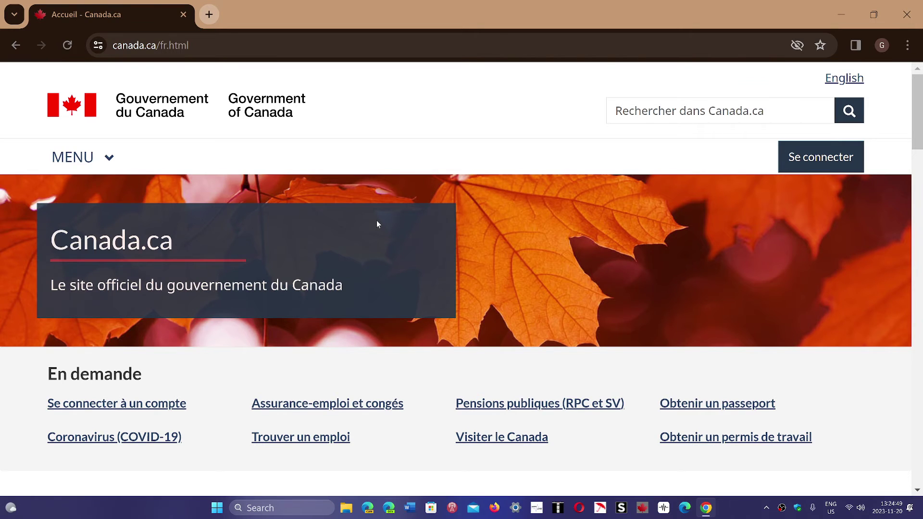
scroll(377, 220, down, 10)
scroll(377, 220, down, 8)
scroll(377, 220, up, 20)
Step: Close the Chrome window to reveal the Windows 11 desktop
click(907, 14)
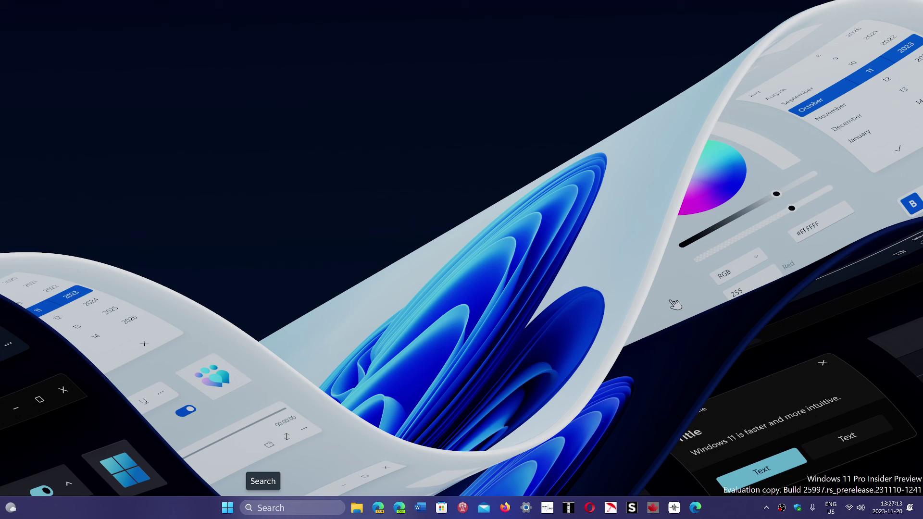
click(292, 509)
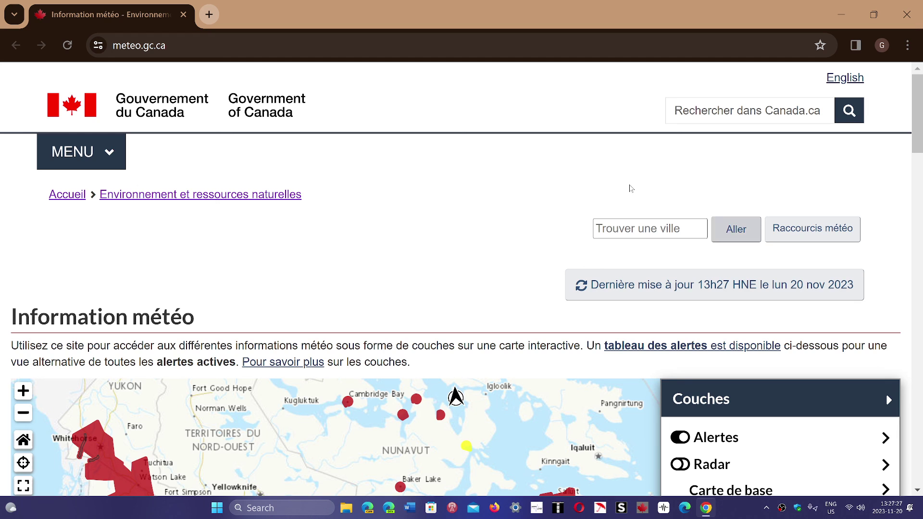
click(907, 14)
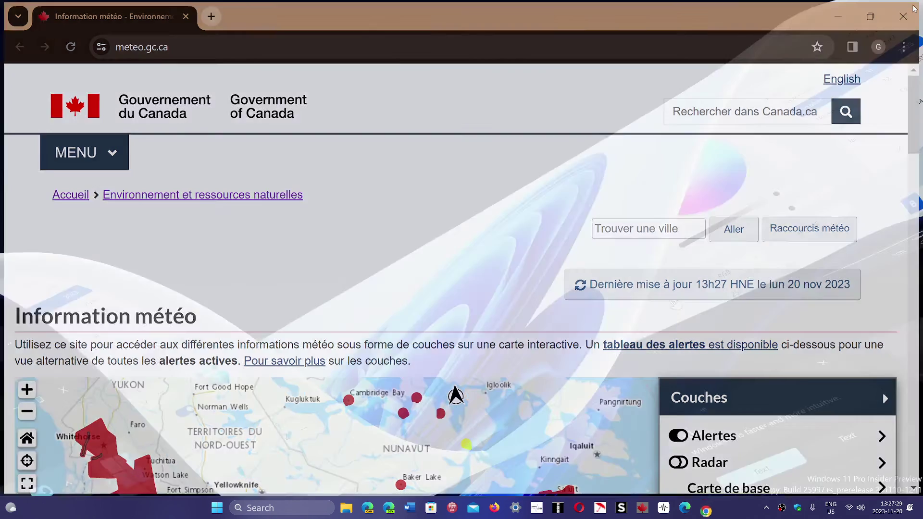